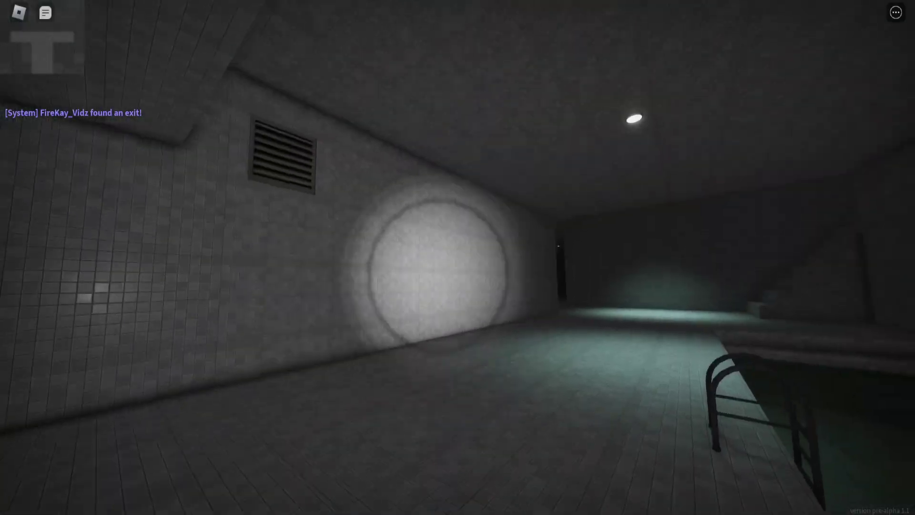
# - Walk up the tiled staircase and through the flooded pillared rooms
pyautogui.press('w')
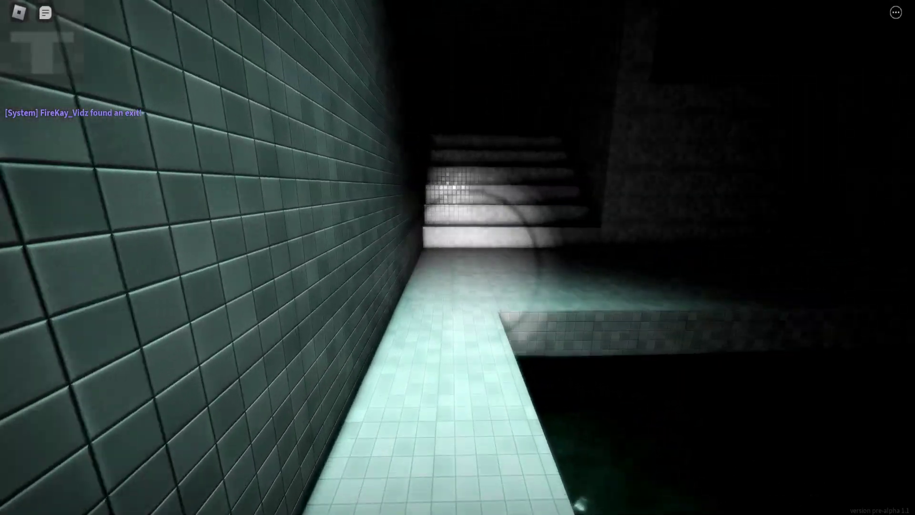
pyautogui.press('w')
pyautogui.press('w')
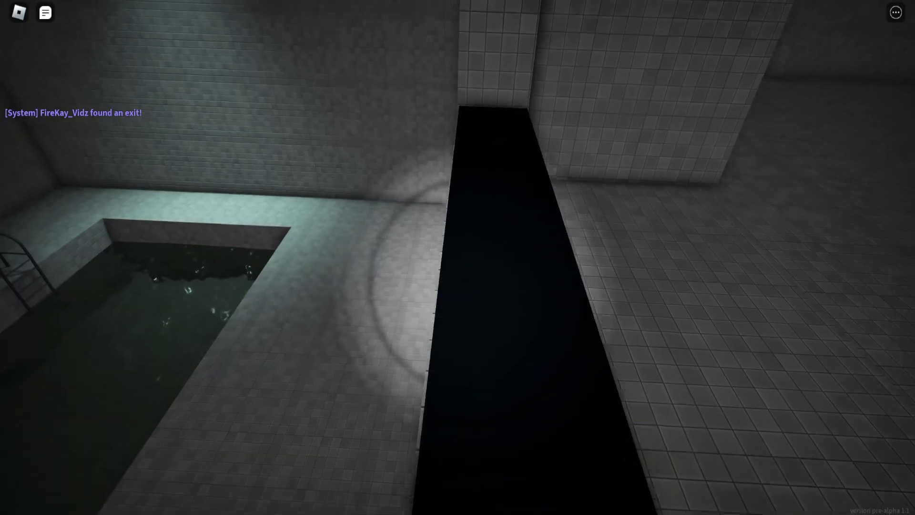
pyautogui.press('w')
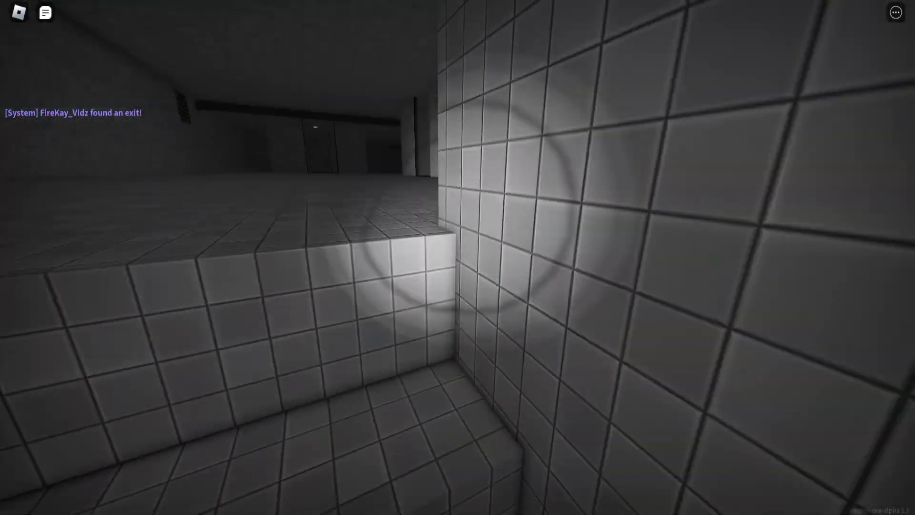
pyautogui.press('w')
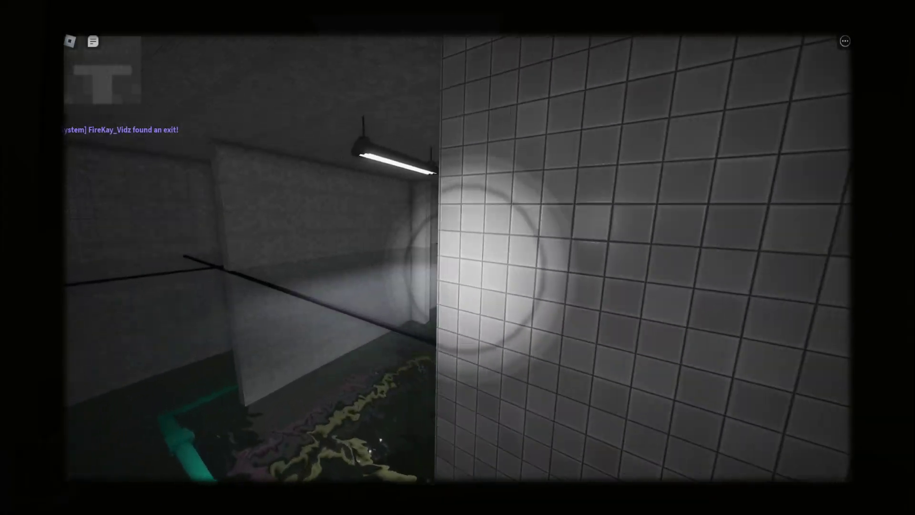
pyautogui.press('w')
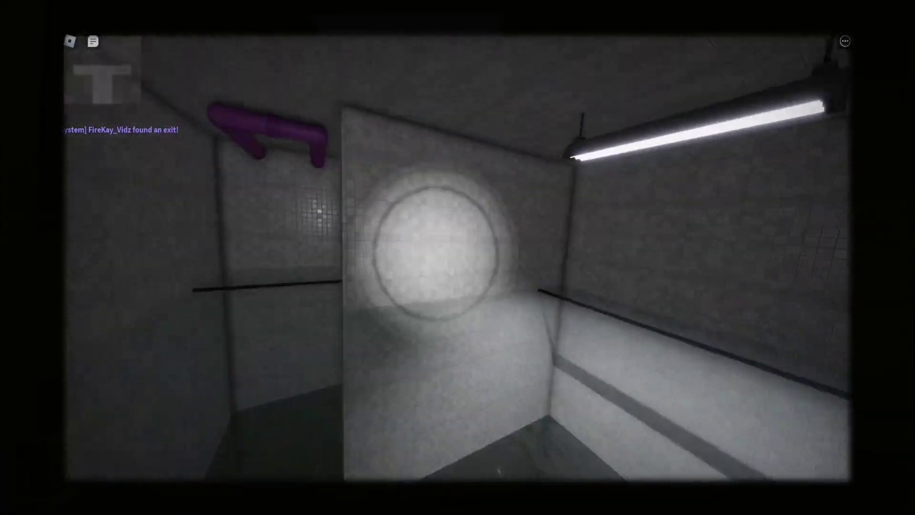
pyautogui.press('w')
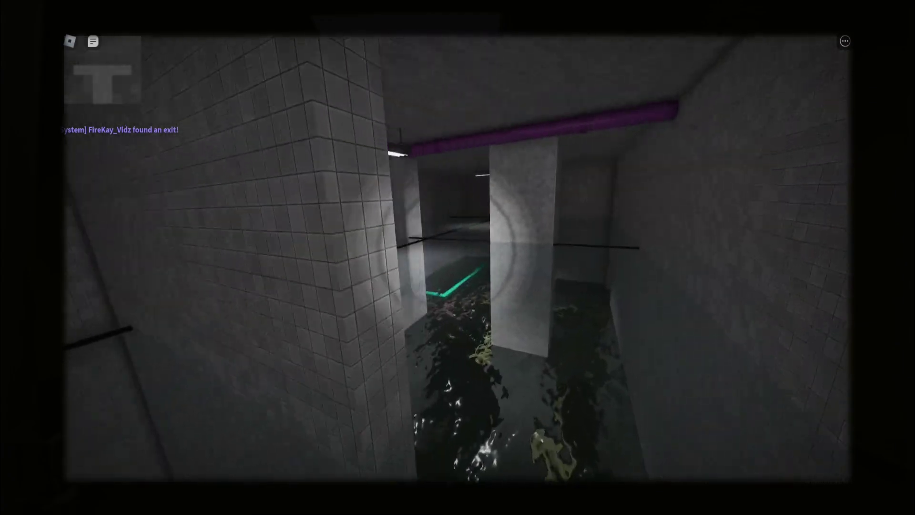
pyautogui.press('w')
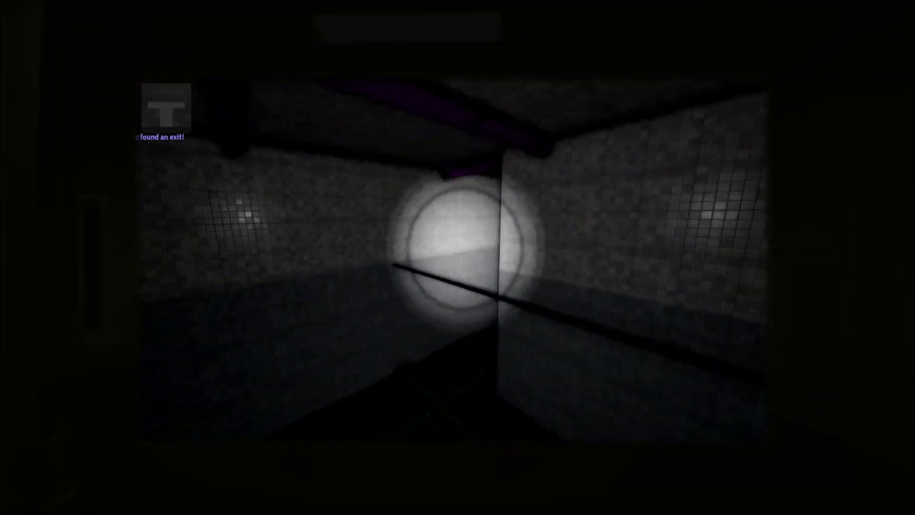
pyautogui.press('w')
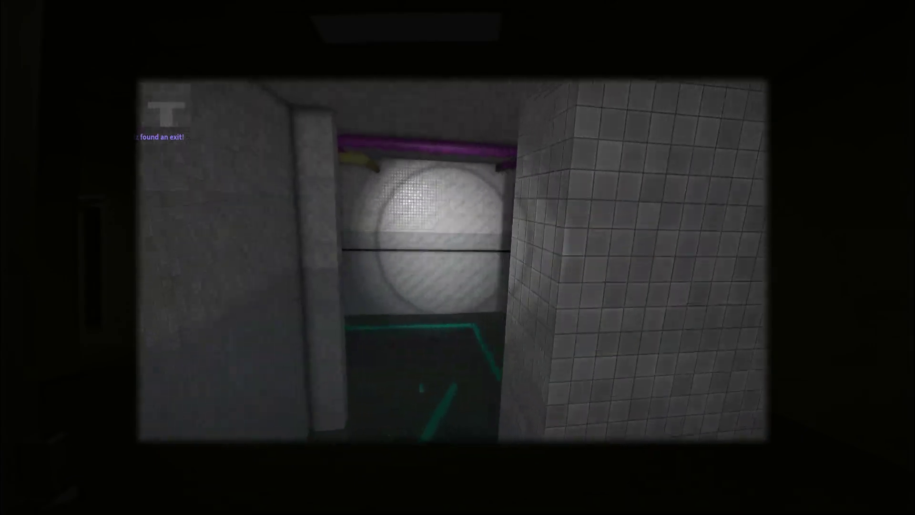
pyautogui.press('w')
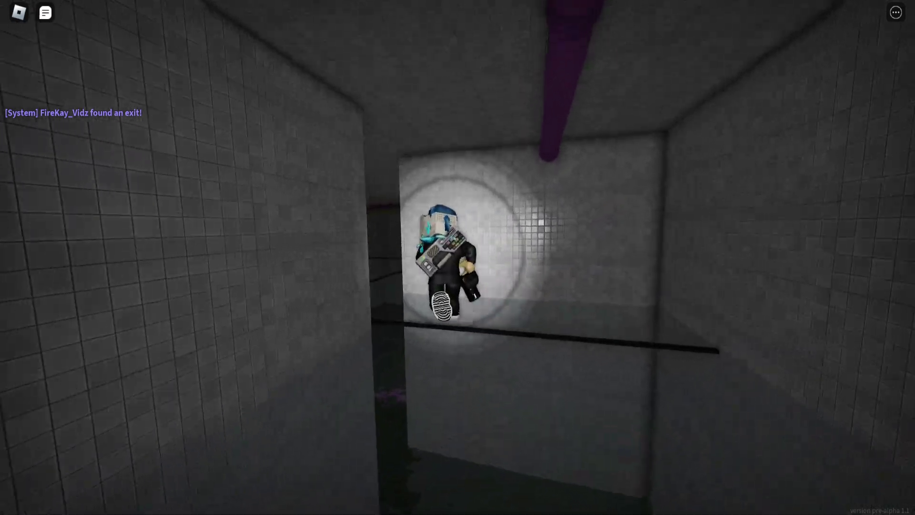
# - Follow the green-piped flooded corridors past the red-and-green wall panel toward the bright room
pyautogui.press('w')
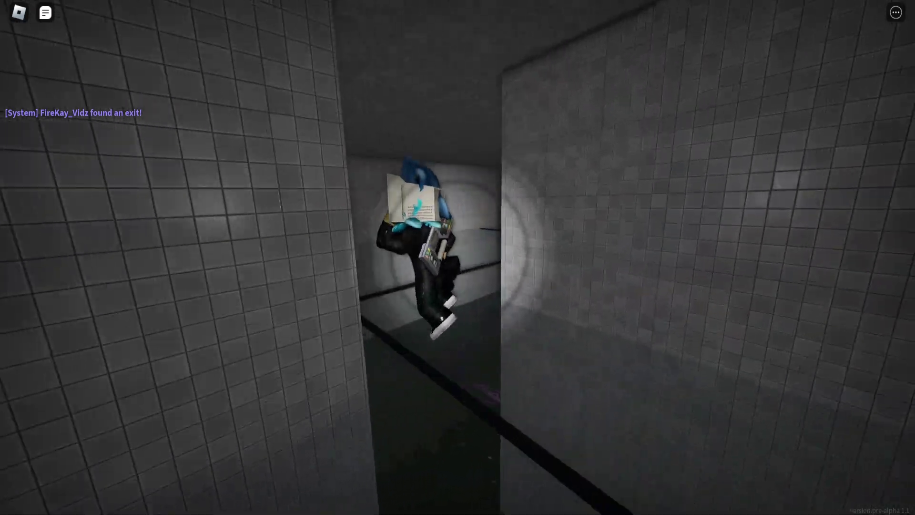
pyautogui.press('w')
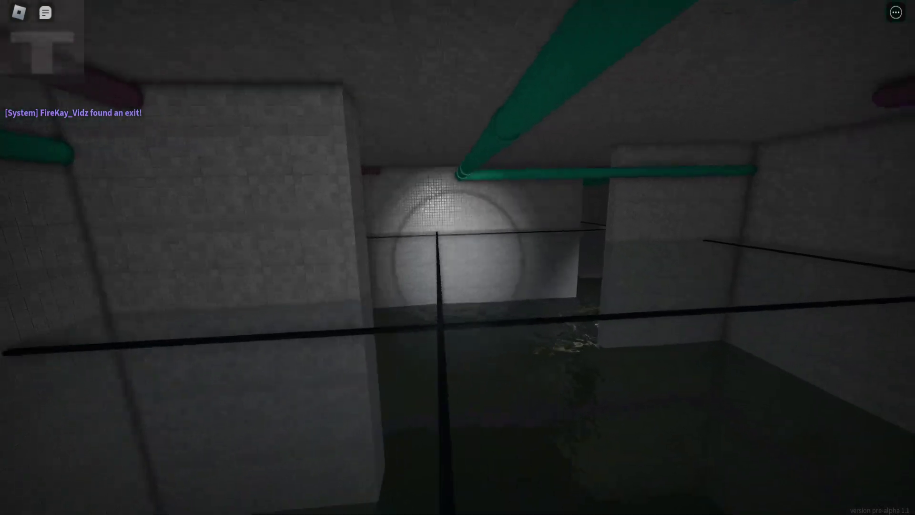
pyautogui.press('w')
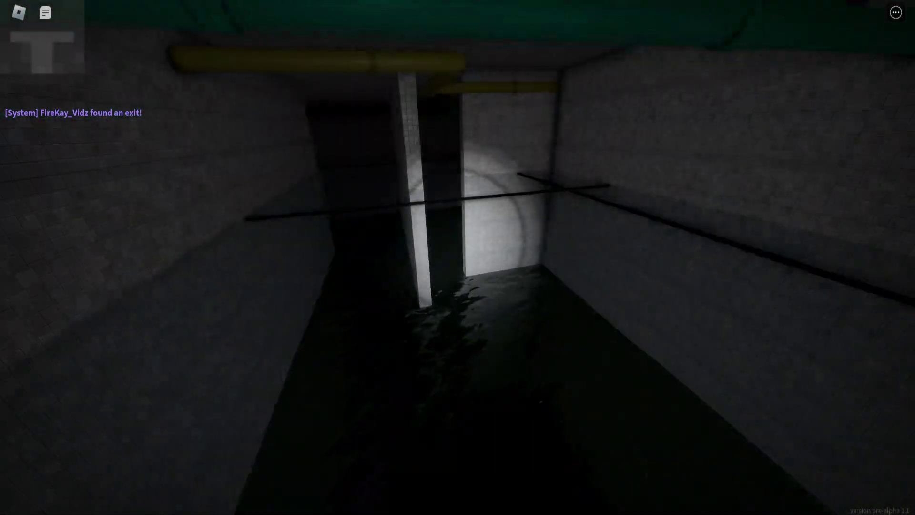
pyautogui.press('w')
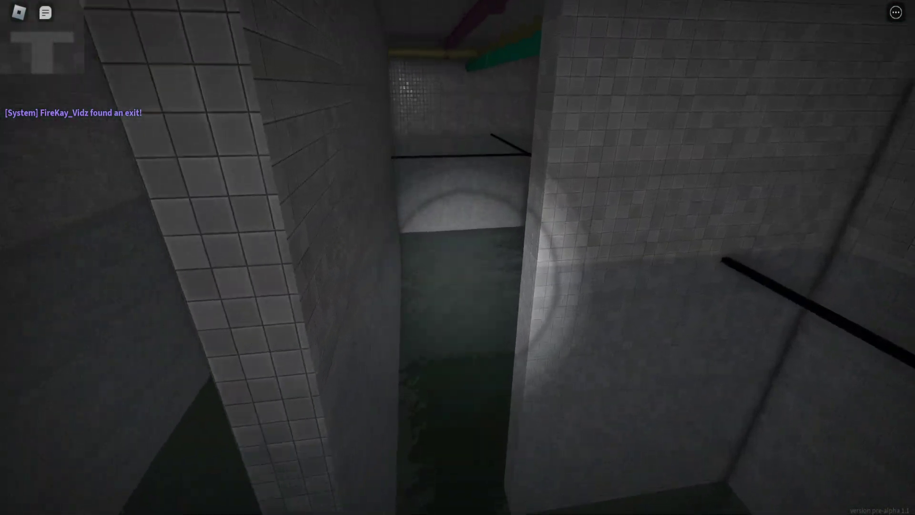
pyautogui.press('w')
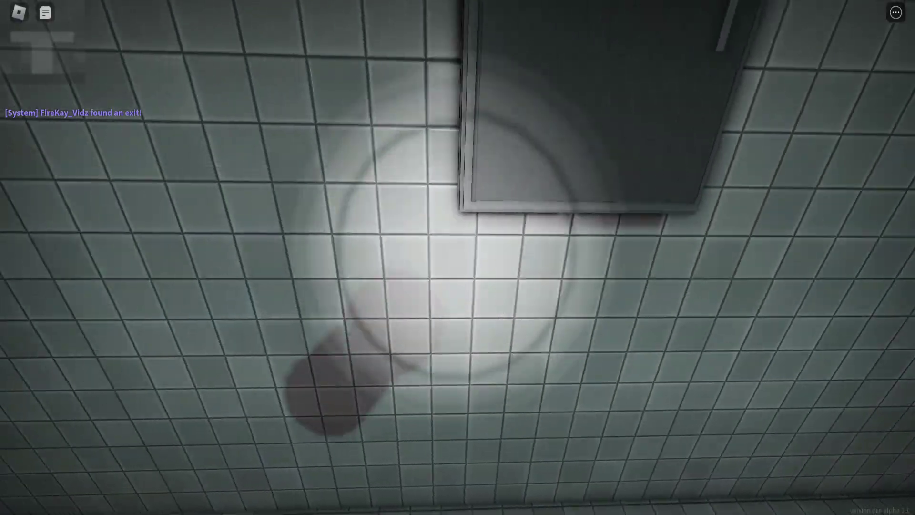
pyautogui.press('w')
pyautogui.press('w')
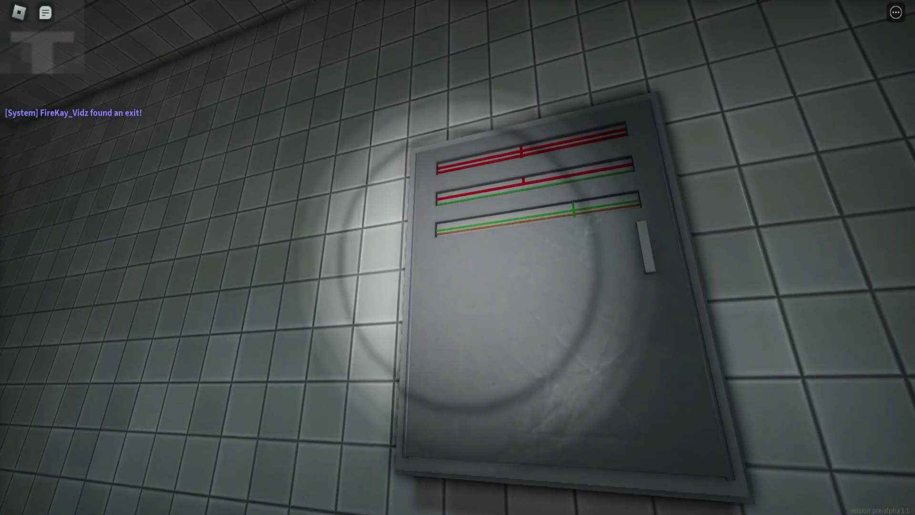
pyautogui.press('w')
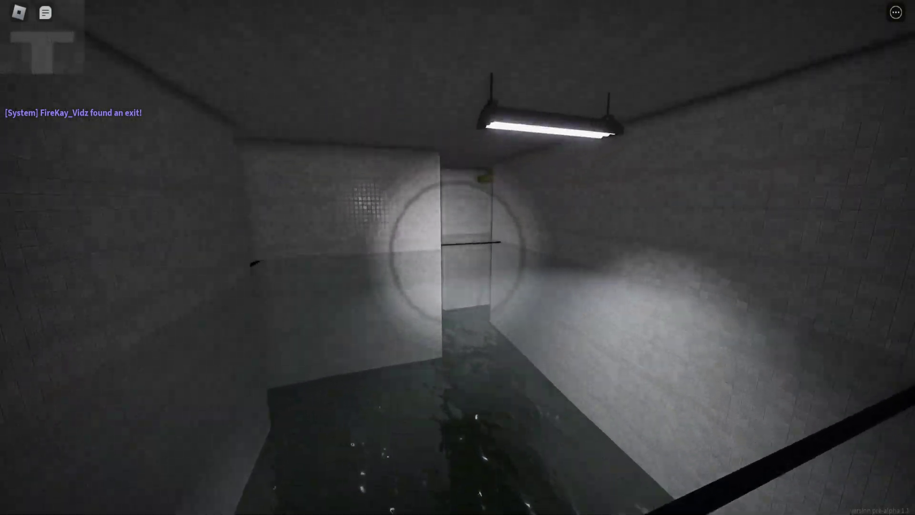
# - Collect the glowing simulation core and head around the corner to the glowing exit
pyautogui.press('w')
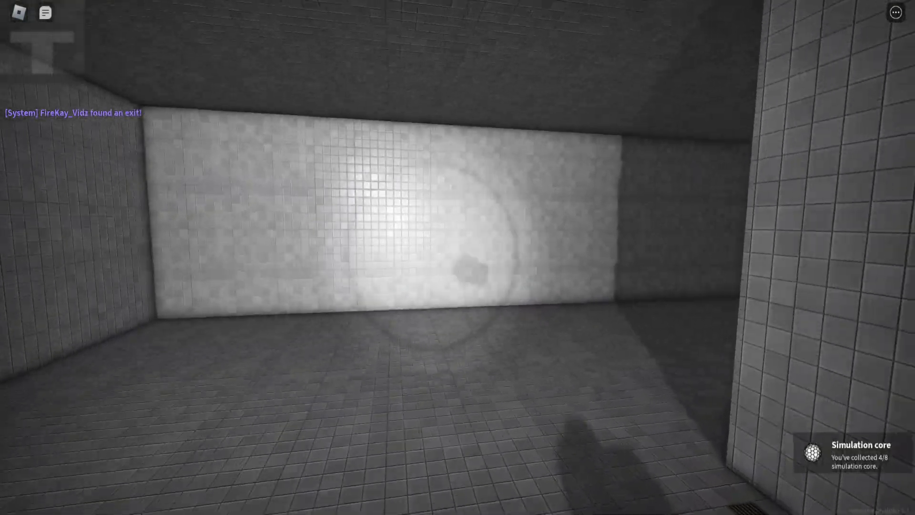
pyautogui.press('w')
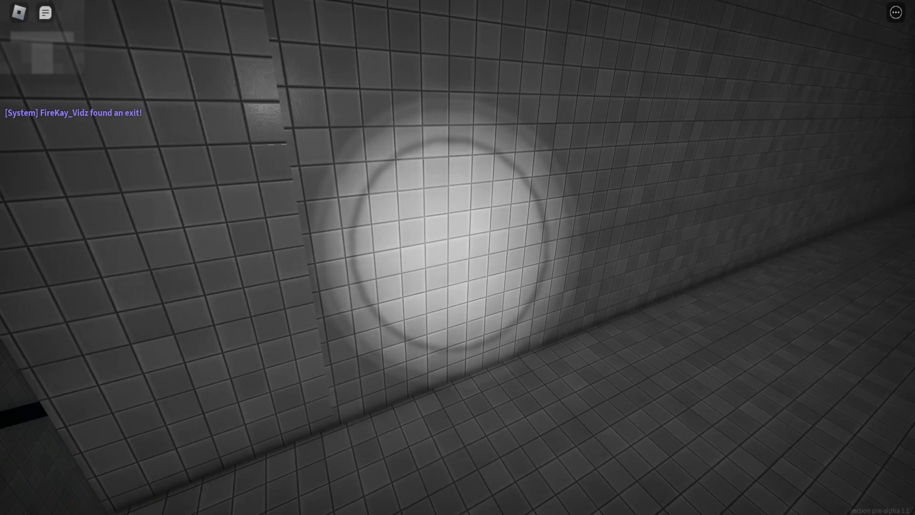
pyautogui.press('w')
pyautogui.press('w')
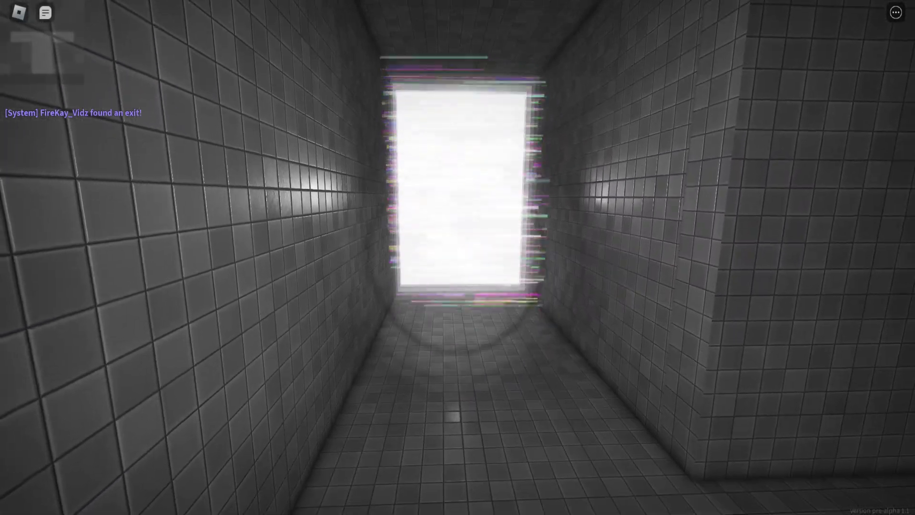
pyautogui.press('w')
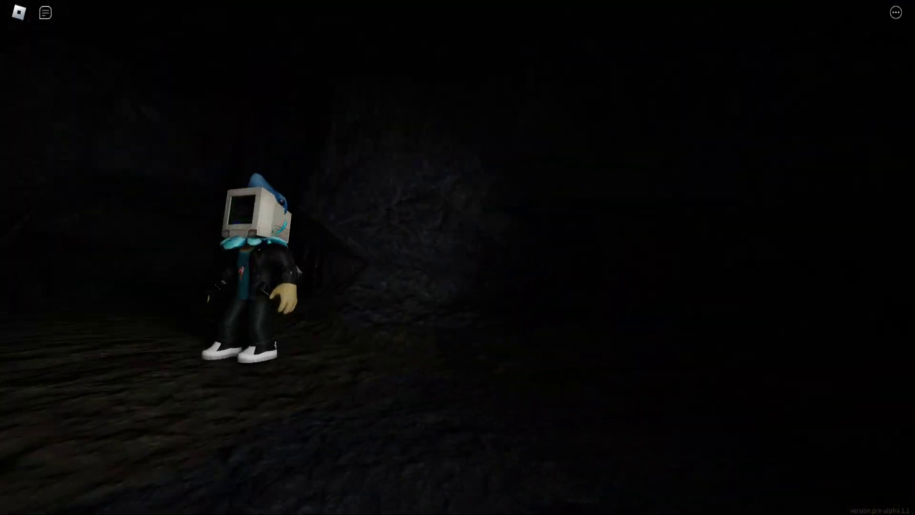
pyautogui.scroll(5, 458, 258)
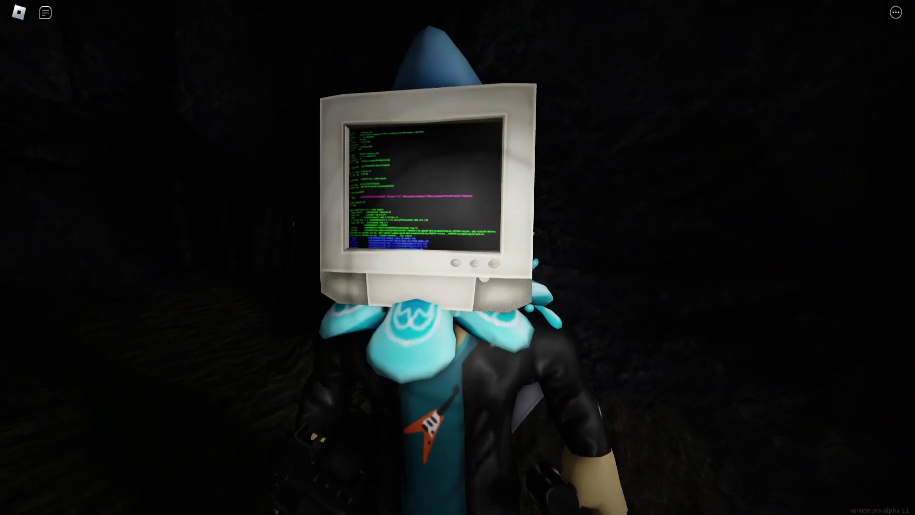
pyautogui.scroll(3, 457, 258)
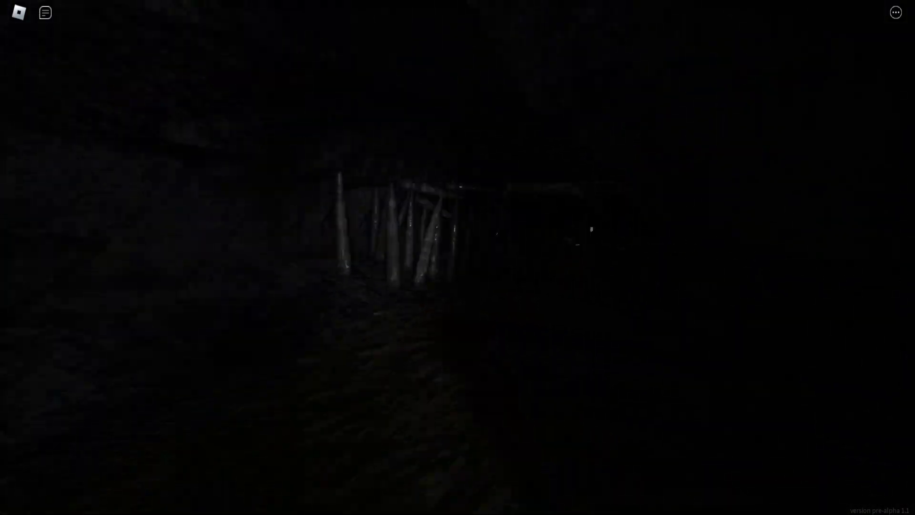
# - Walk through the cave tunnel to the fallen yellow lamp post
pyautogui.press('w')
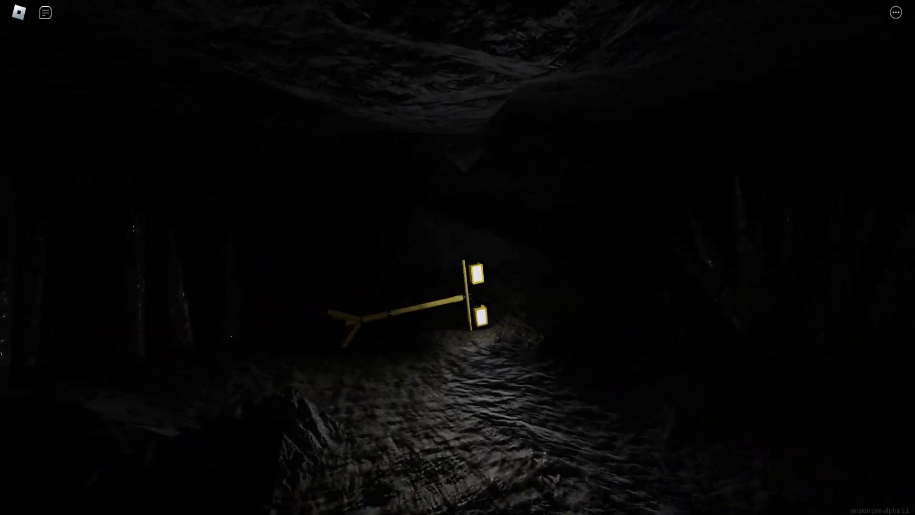
pyautogui.press('w')
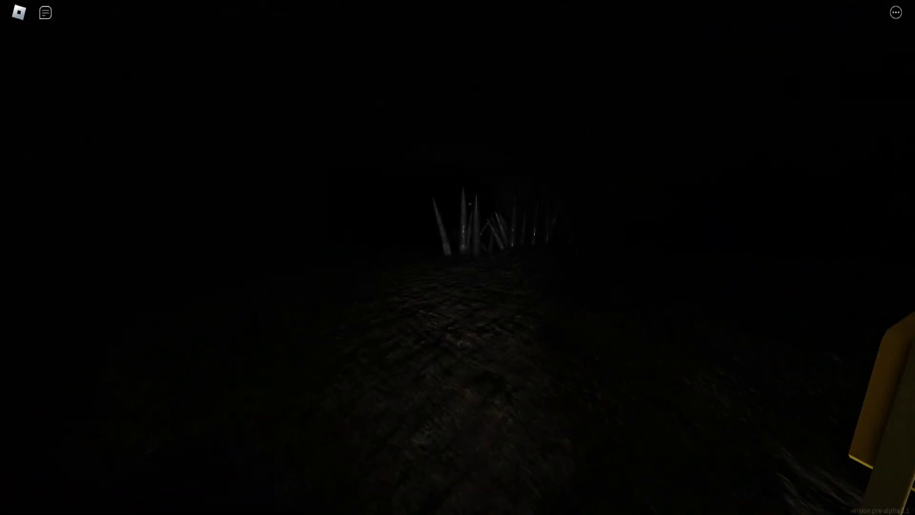
pyautogui.scroll(-3, 457, 258)
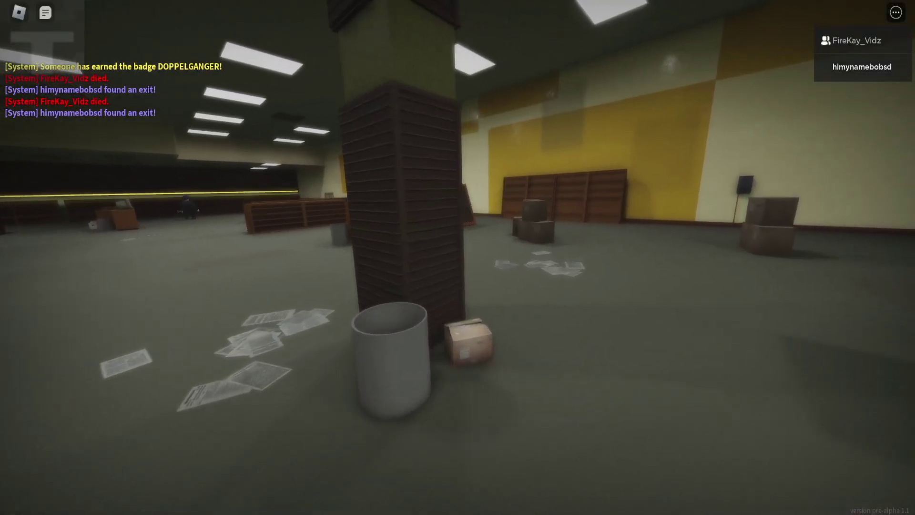
# - Turn toward the curved front desk and photograph the terminal monitor with the camera
pyautogui.press('1')
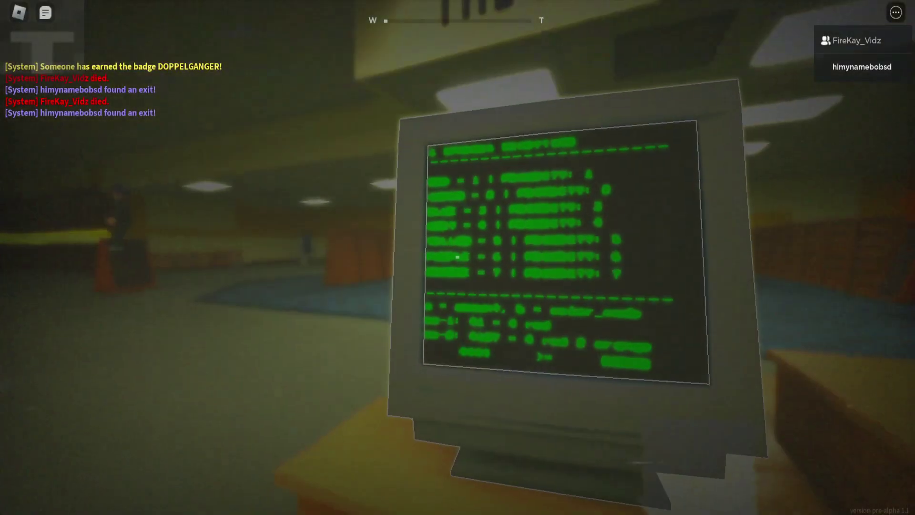
pyautogui.click(457, 256)
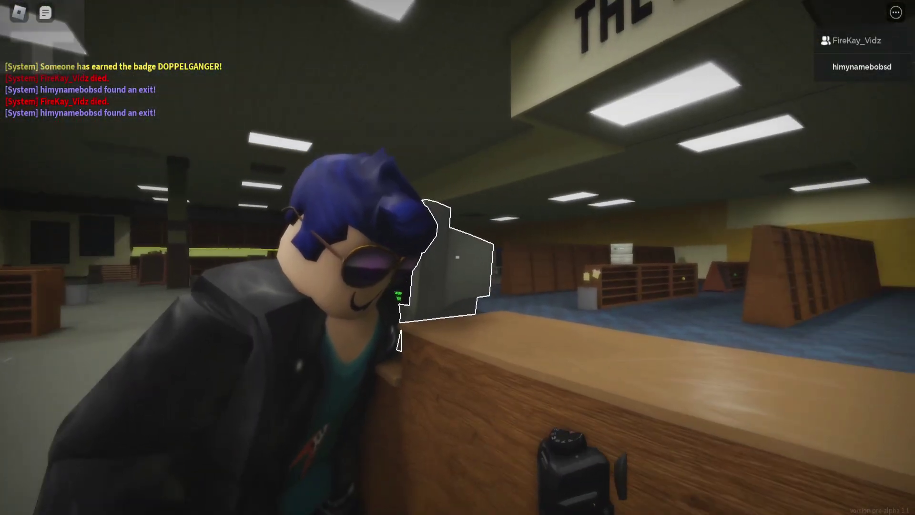
# - Dismiss the pause menu with Don't Leave and Resume, reading the 6 Spheres Decryption terminal in between
pyautogui.press('Escape')
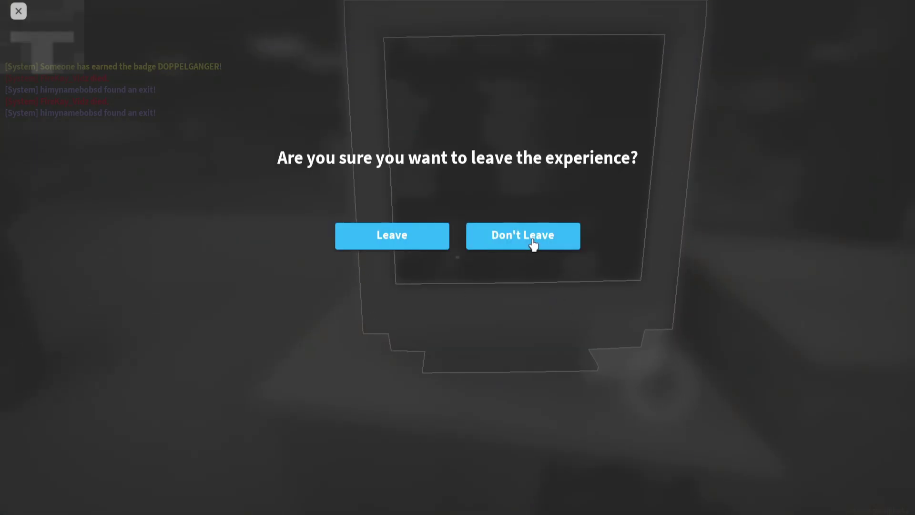
pyautogui.click(533, 244)
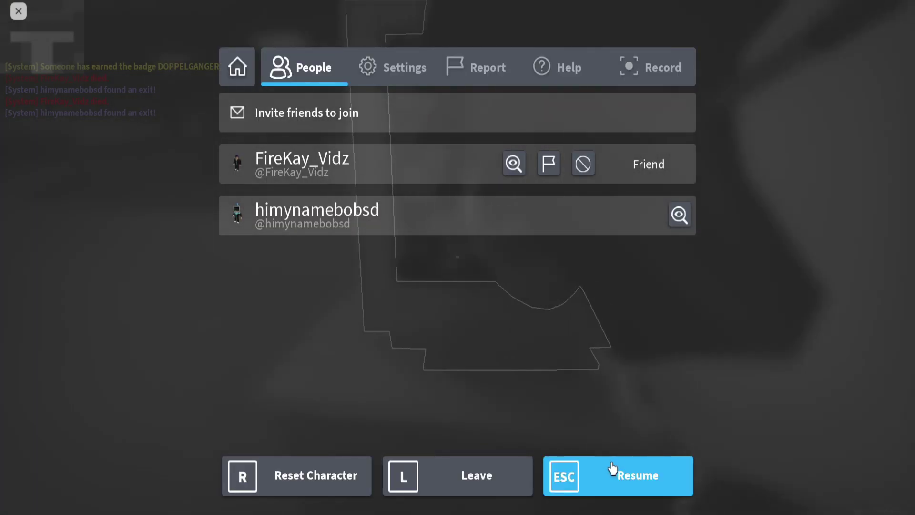
pyautogui.click(613, 470)
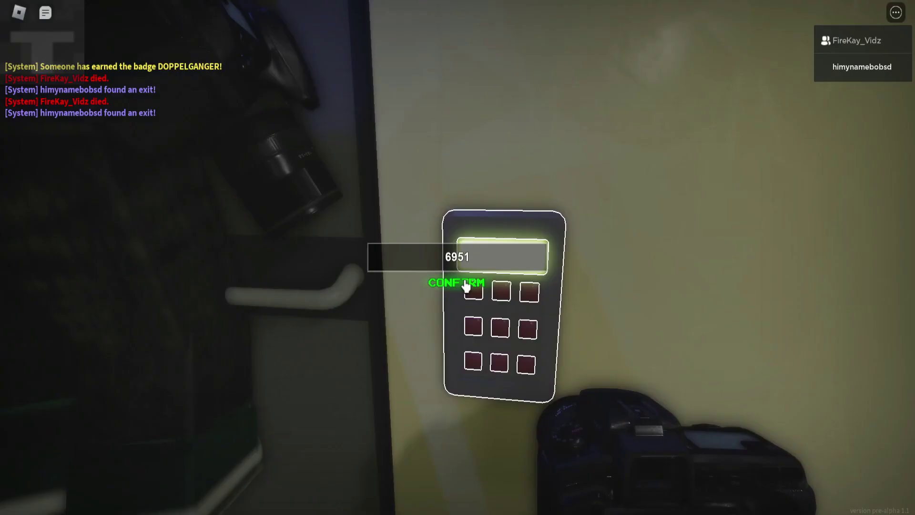
pyautogui.press('Escape')
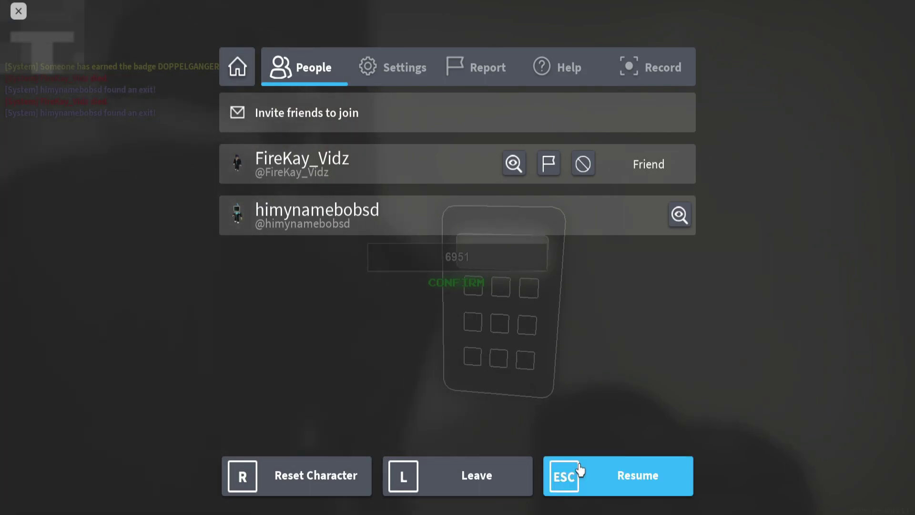
pyautogui.click(580, 468)
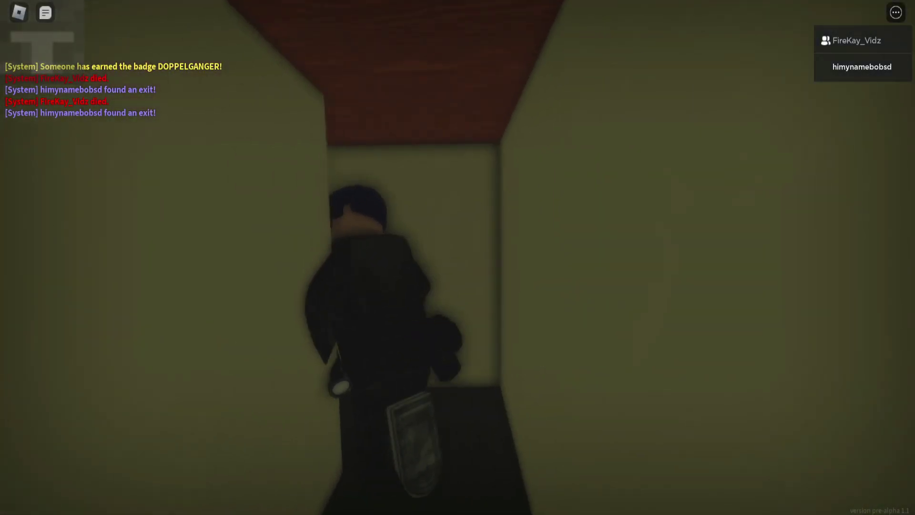
pyautogui.scroll(5, 458, 257)
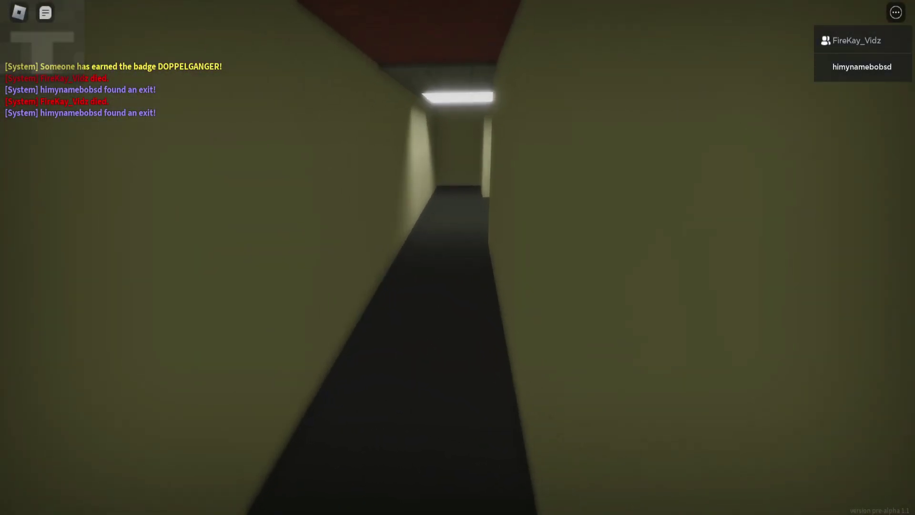
# - Cross the dim yellow rooms to the book and read its page
pyautogui.press('w')
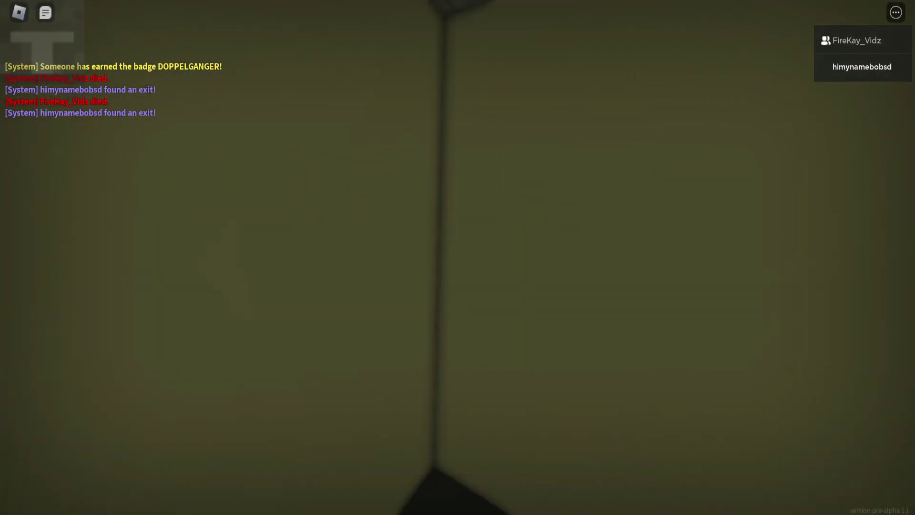
pyautogui.press('w')
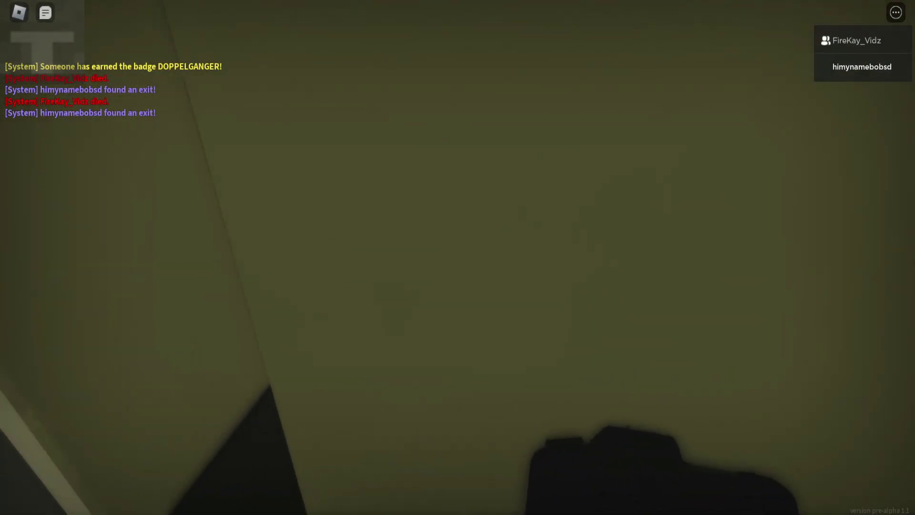
pyautogui.press('w')
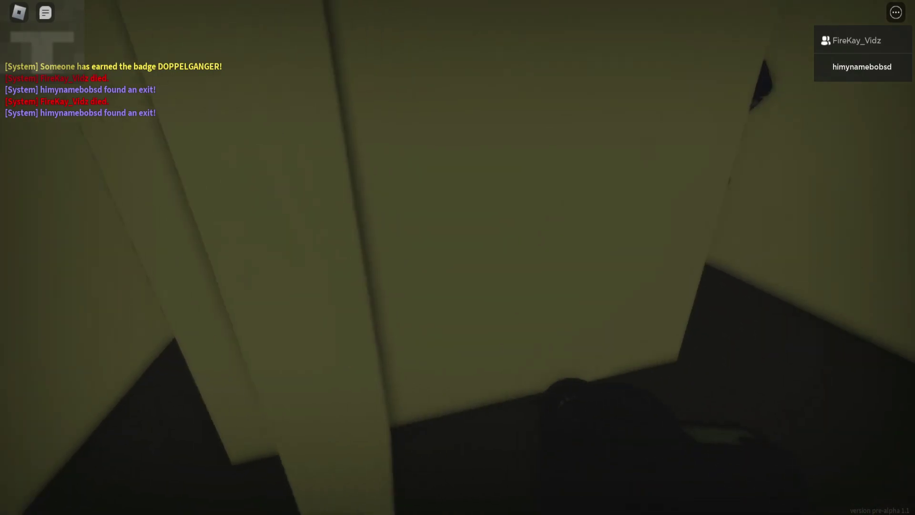
pyautogui.press('w')
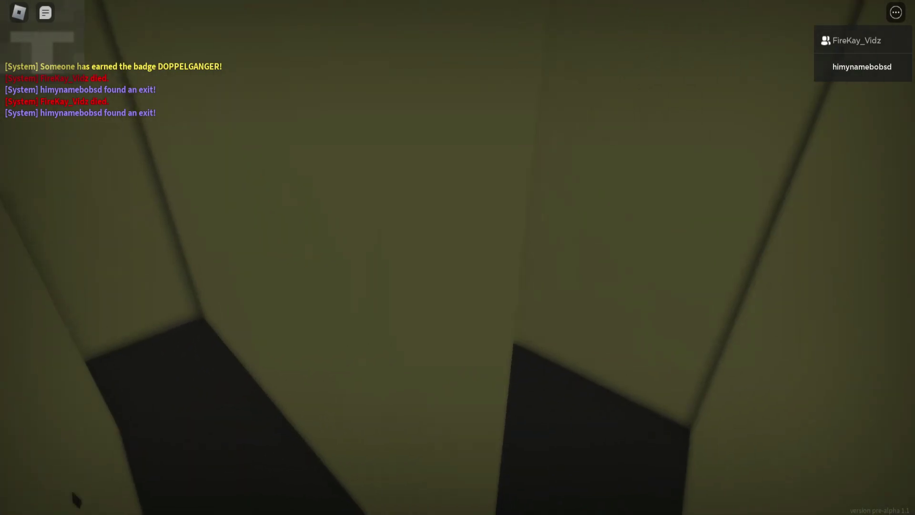
pyautogui.press('w')
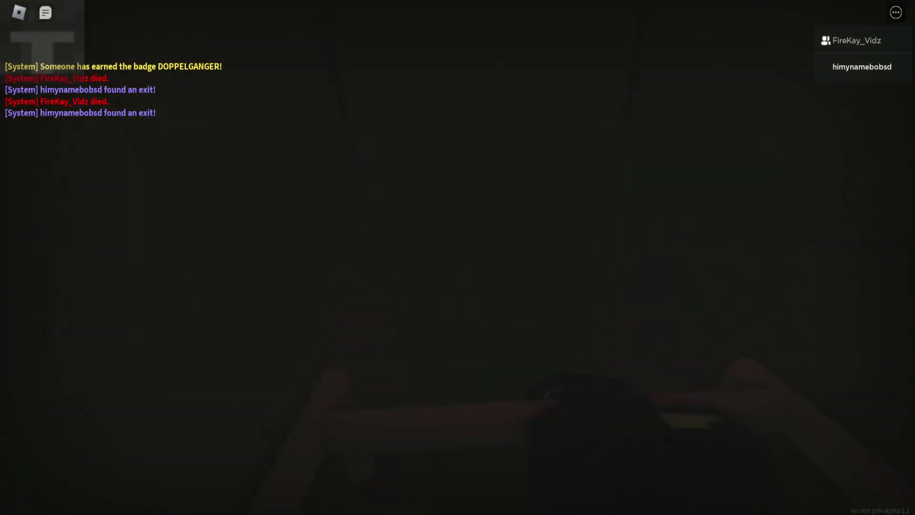
pyautogui.press('w')
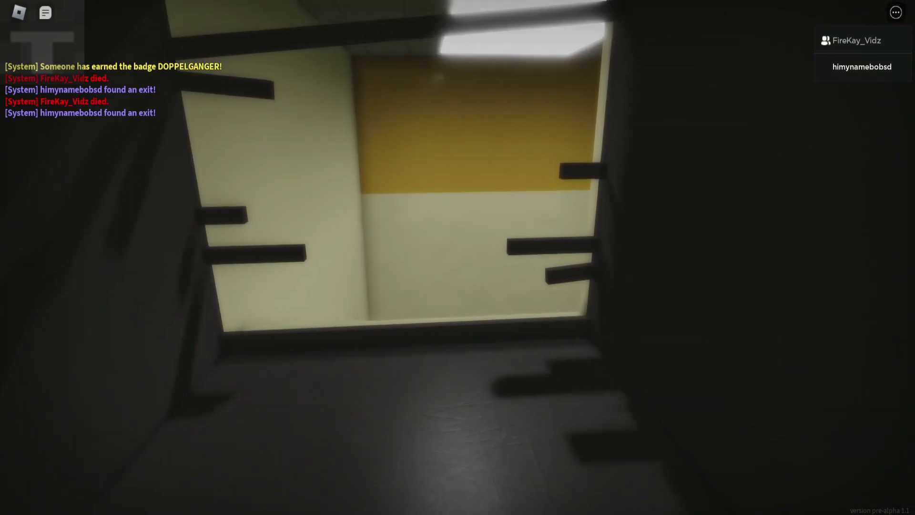
pyautogui.press('e')
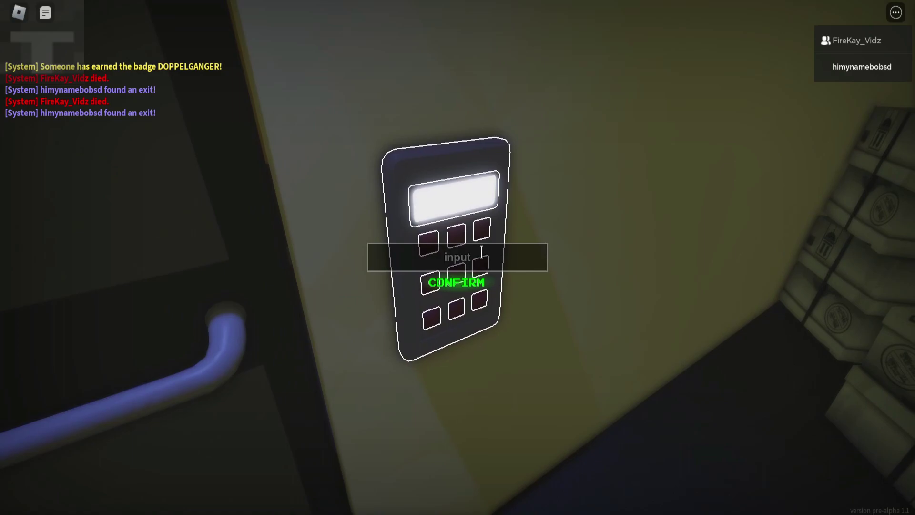
pyautogui.write('431')
# - Submit the keypad code, then answer Y on Terminal Gate Access and confirm
pyautogui.press('Return')
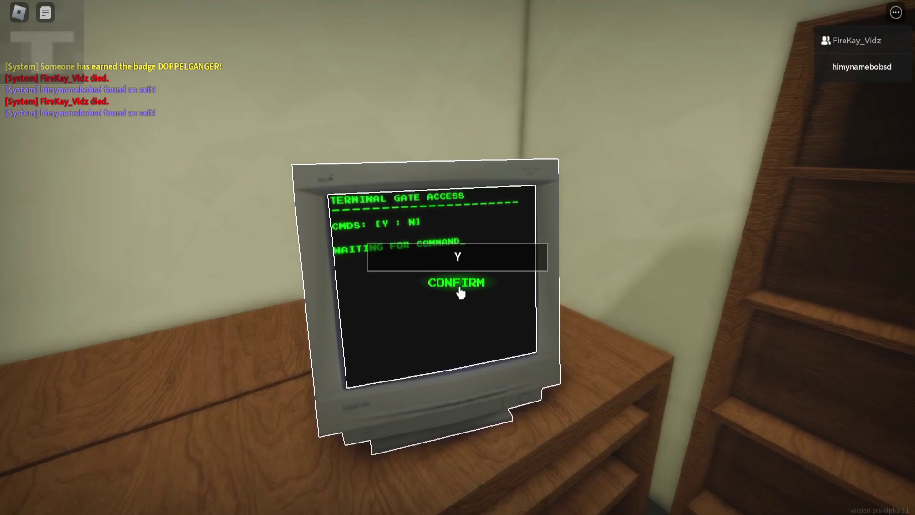
pyautogui.click(458, 288)
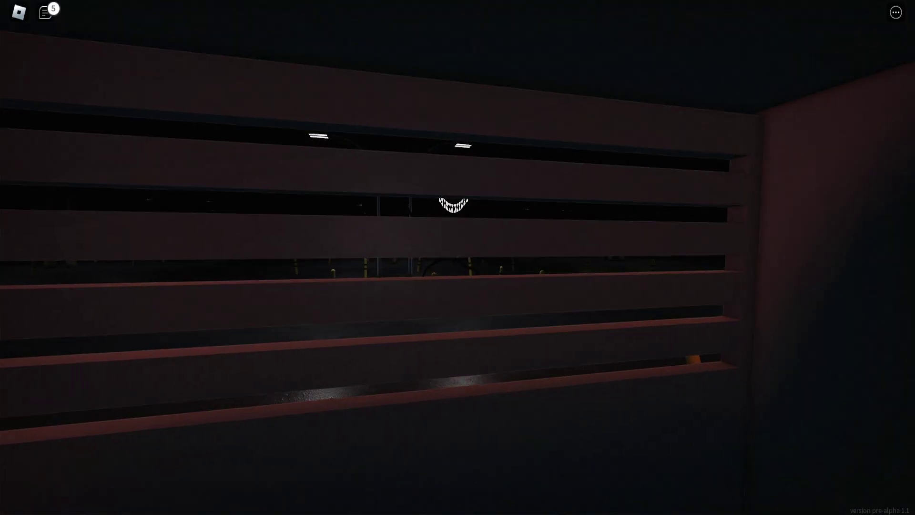
# - Open and dismiss the quick game menu in the wood-floored room
pyautogui.press('Escape')
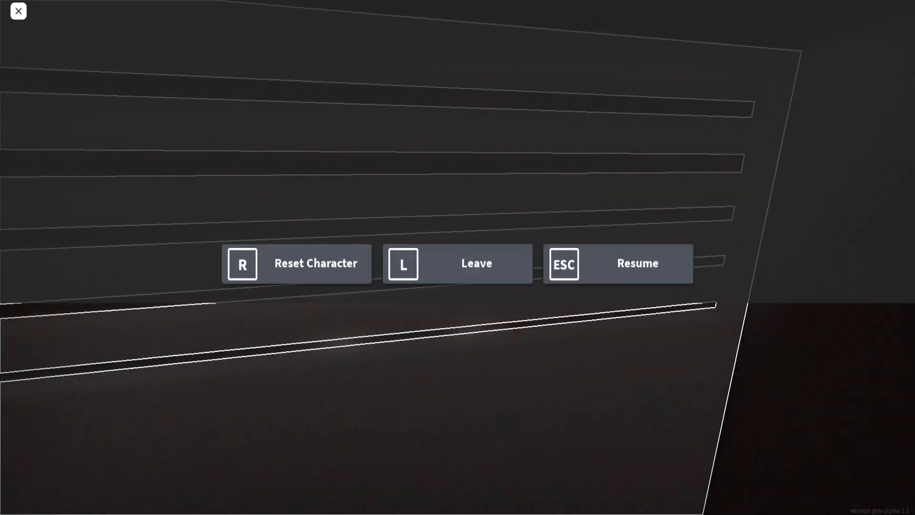